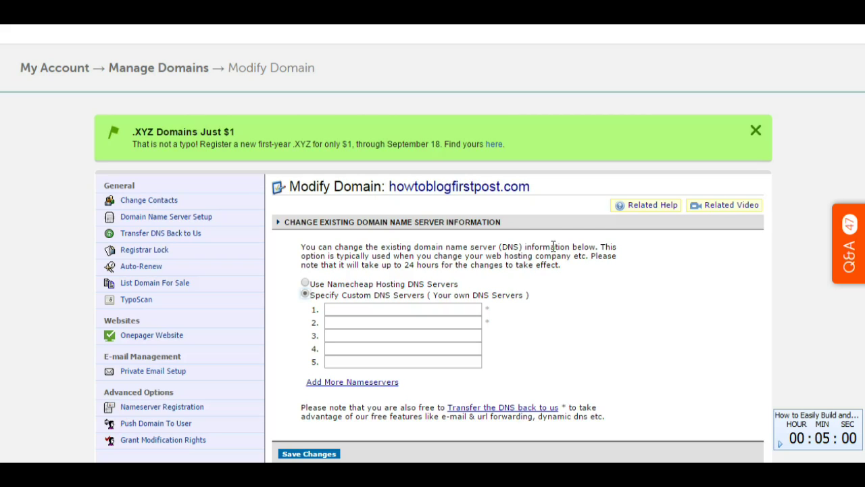
# - Open the Domain Name Server Setup for howtoblogfirstpost.com, with Custom DNS selected
pyautogui.click(780, 445)
# - Switch howtoblogfirstpost.com to 'Use Namecheap Hosting DNS Servers' and save the change
pyautogui.click(305, 283)
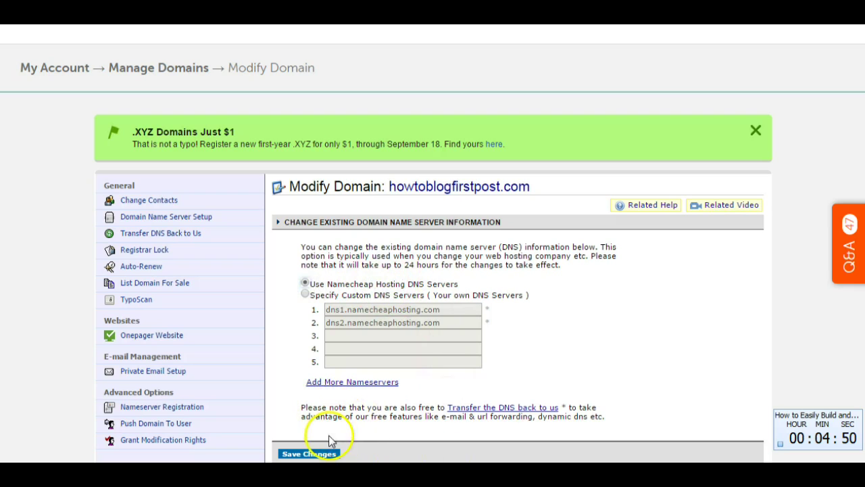
pyautogui.click(313, 453)
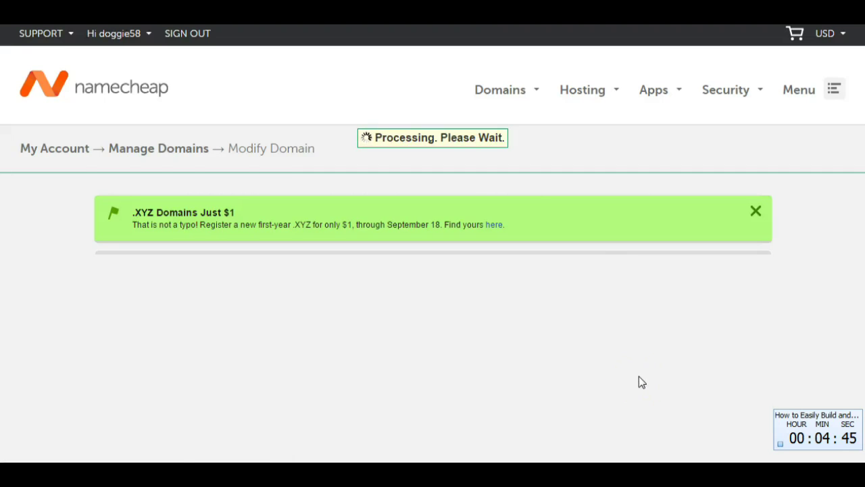
pyautogui.click(558, 346)
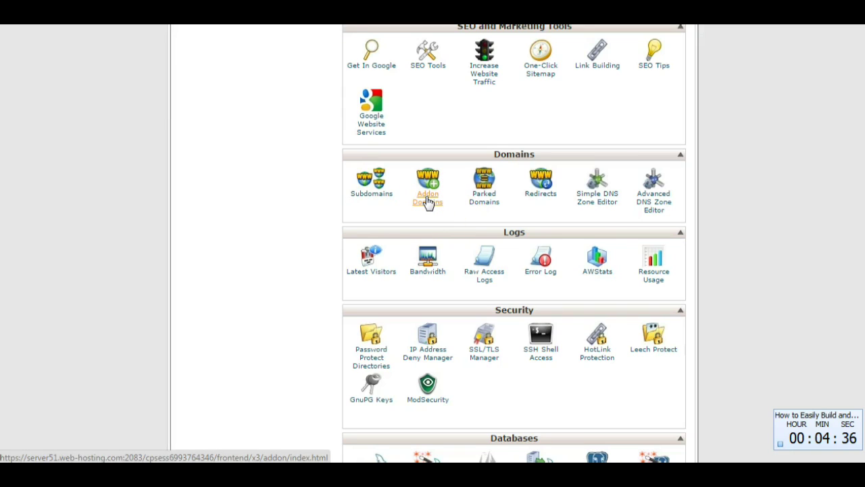
# - Enter howtoblogfirstpost.com as a new addon domain, auto-filling its username and document root
pyautogui.click(427, 202)
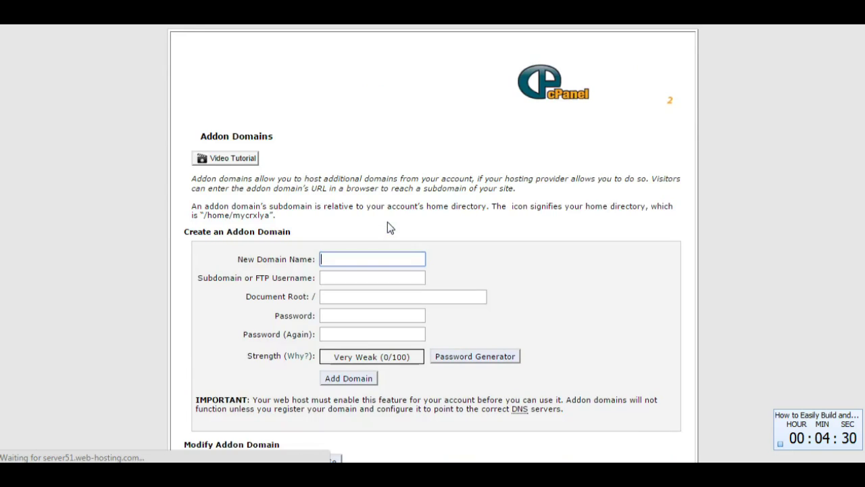
pyautogui.click(348, 249)
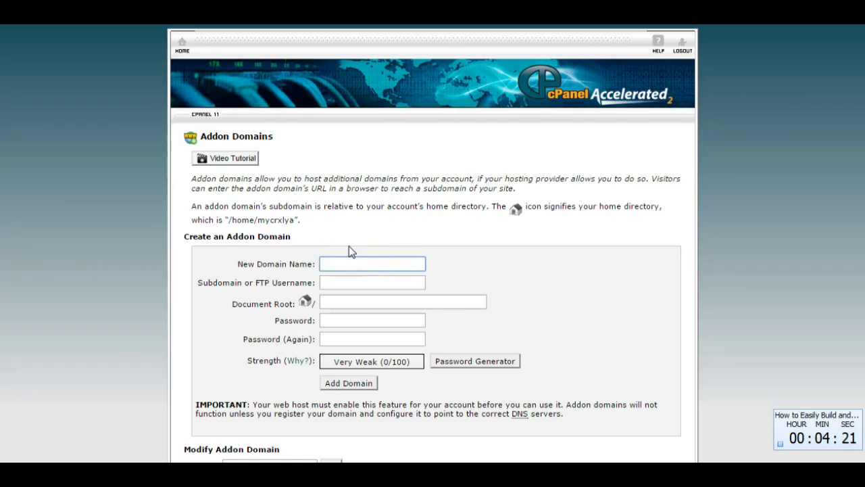
pyautogui.write('howtoblogfirs')
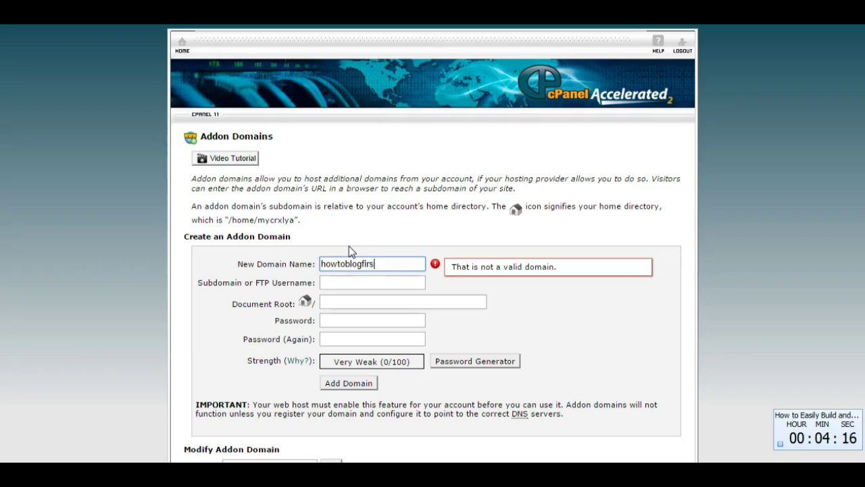
pyautogui.write('tpost.com')
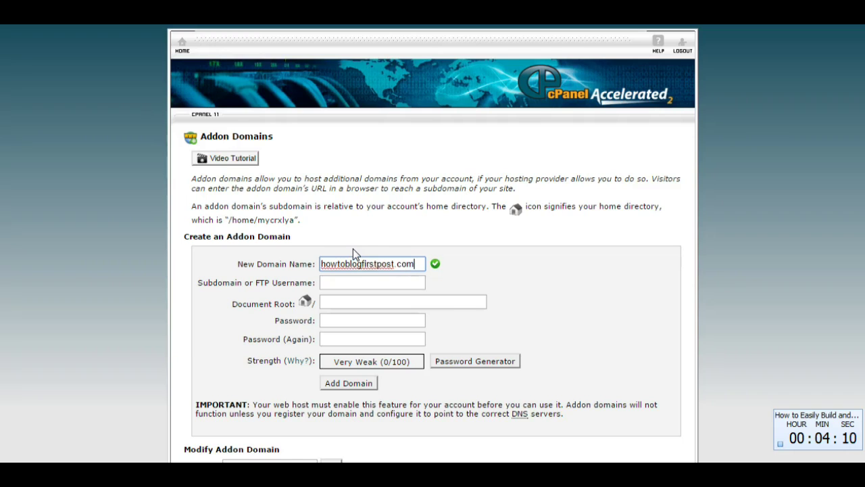
pyautogui.click(346, 283)
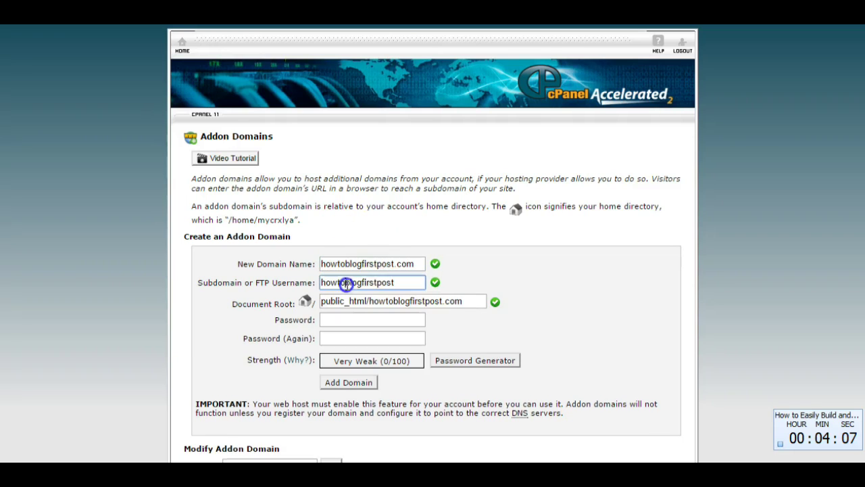
# - Set and confirm the FTP account password, add the domain, and decline browser password saving
pyautogui.click(380, 321)
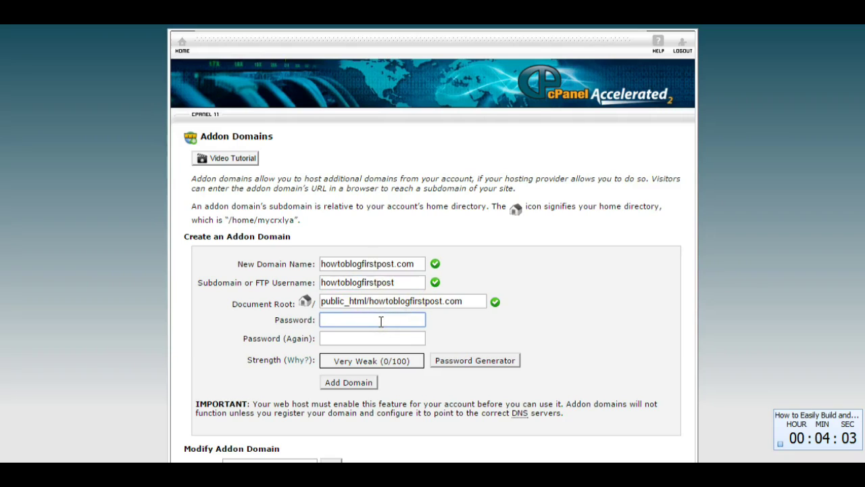
pyautogui.write('•••••')
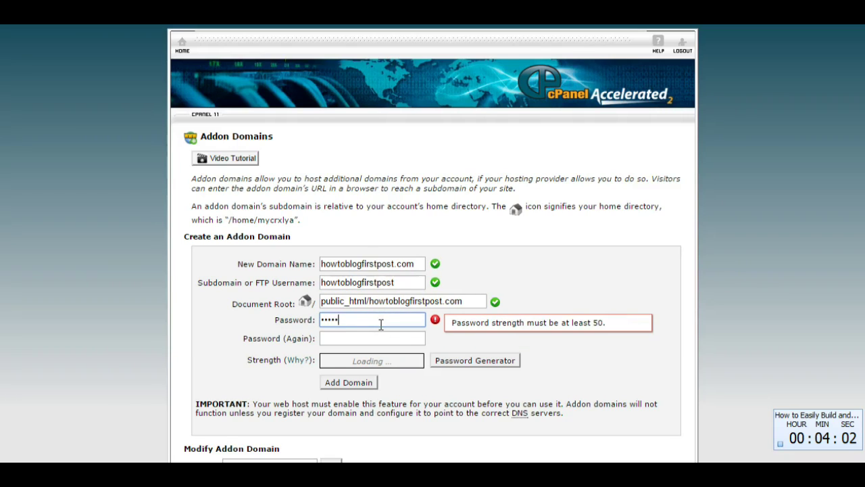
pyautogui.write('•••••')
pyautogui.click(386, 339)
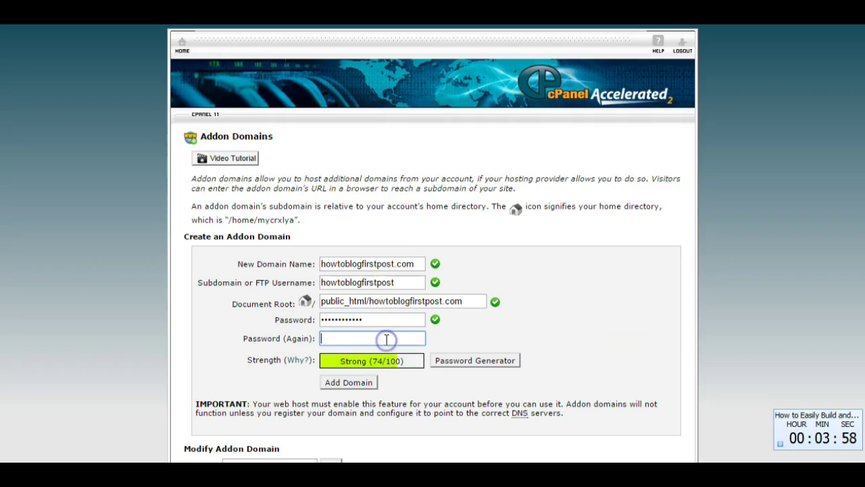
pyautogui.write('•')
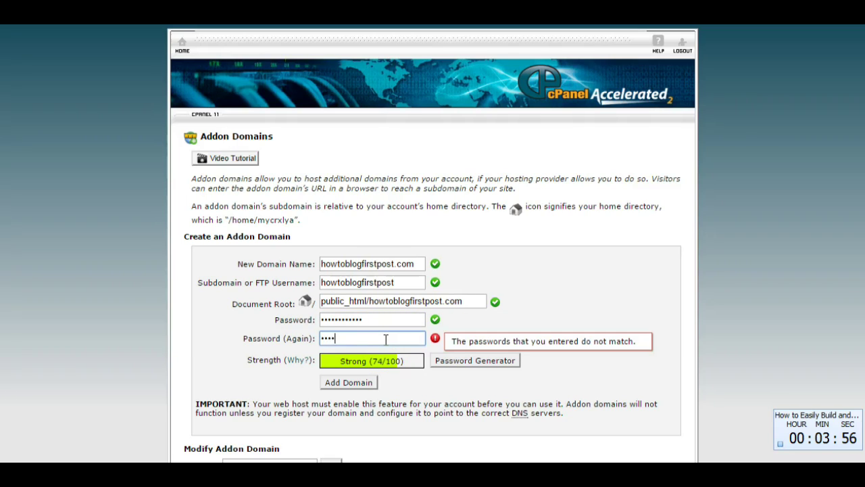
pyautogui.write('••')
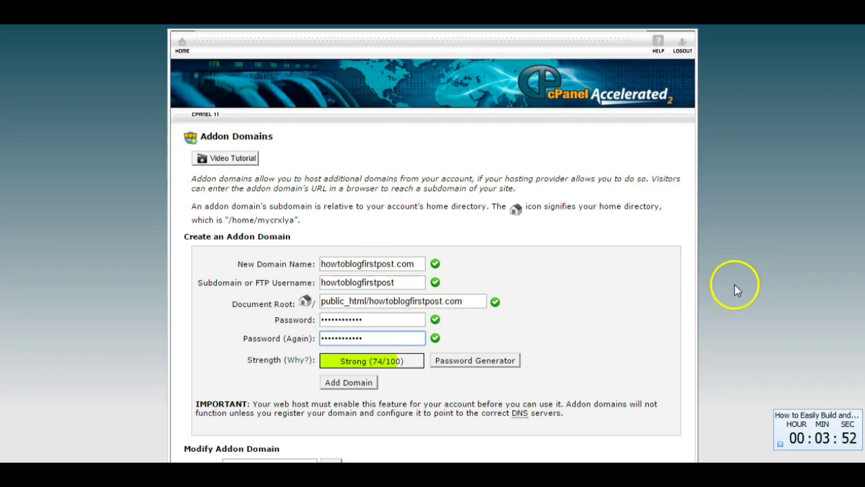
pyautogui.scroll(-2, 647, 277)
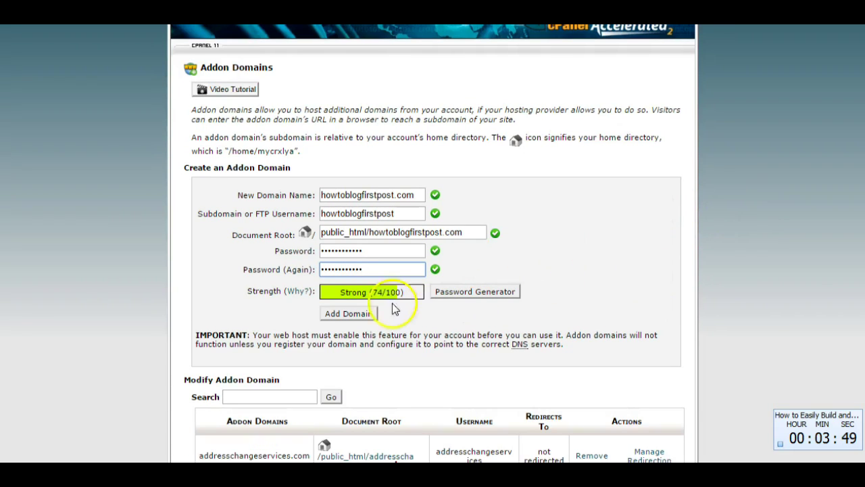
pyautogui.click(358, 314)
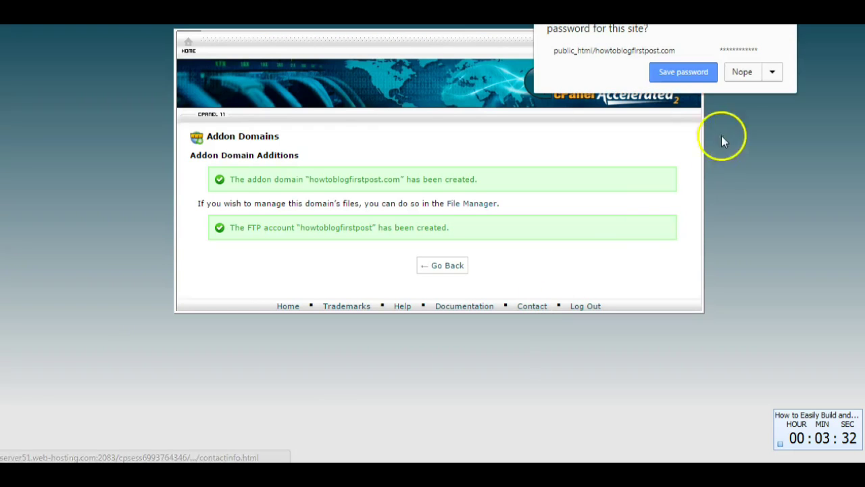
pyautogui.click(743, 71)
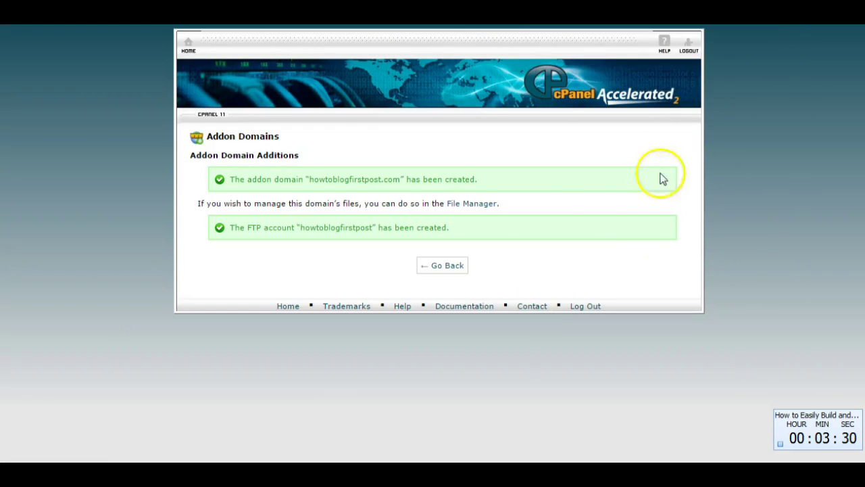
# - Return to cPanel's main page and launch WordPress from the Softaculous Apps Installer
pyautogui.click(442, 265)
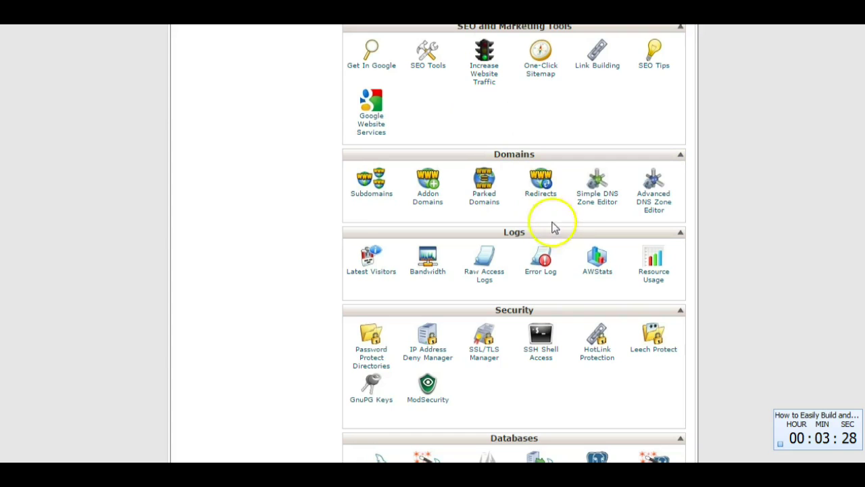
pyautogui.scroll(-2, 748, 264)
pyautogui.scroll(-4, 747, 264)
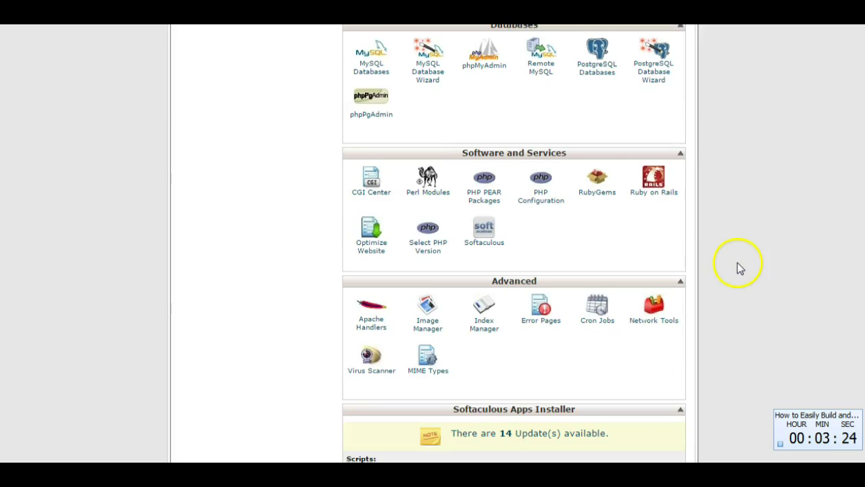
pyautogui.scroll(-3, 739, 268)
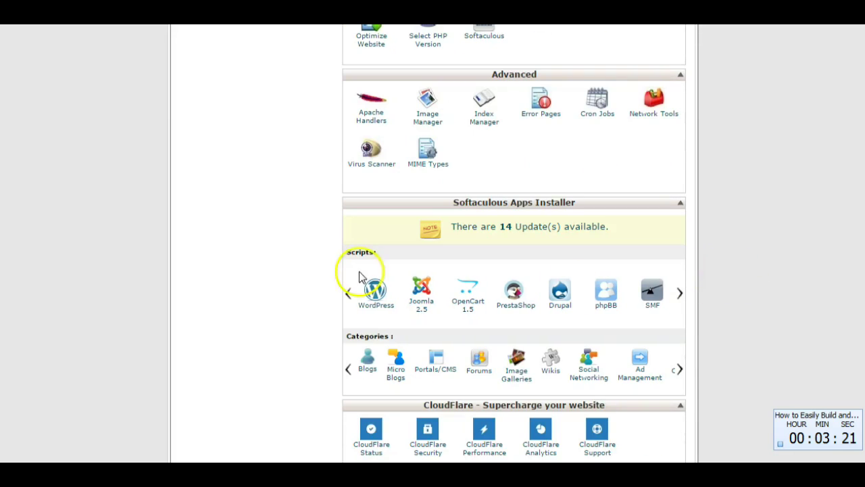
pyautogui.click(379, 292)
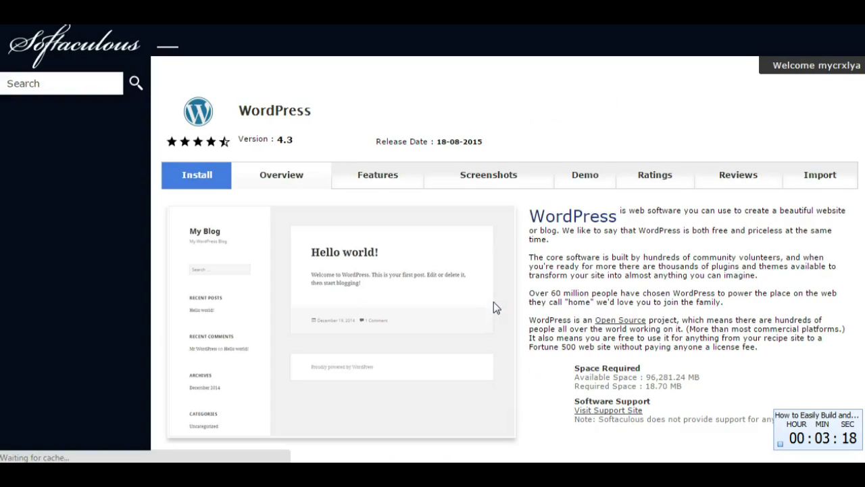
# - Open the Install tab and choose howtoblogfirstpost.com as the installation domain
pyautogui.click(200, 175)
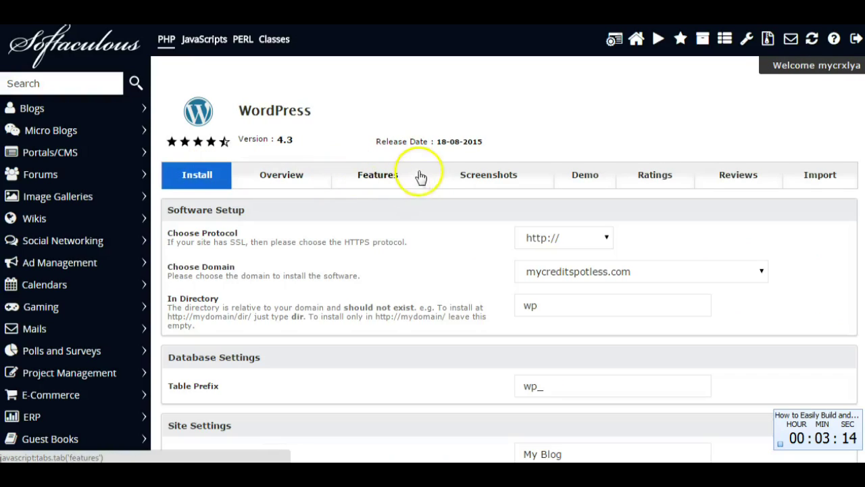
pyautogui.click(762, 273)
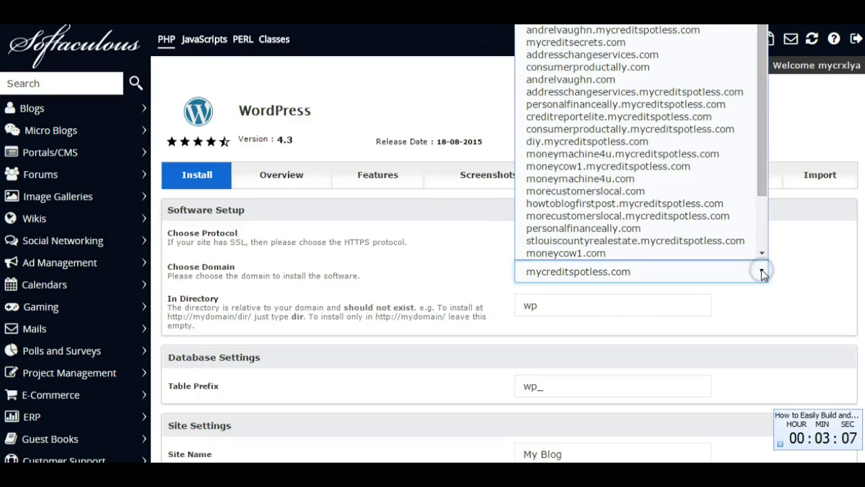
pyautogui.moveTo(759, 252)
pyautogui.mouseDown()
pyautogui.moveTo(744, 225)
pyautogui.moveTo(796, 181)
pyautogui.moveTo(762, 182)
pyautogui.moveTo(771, 243)
pyautogui.mouseUp()
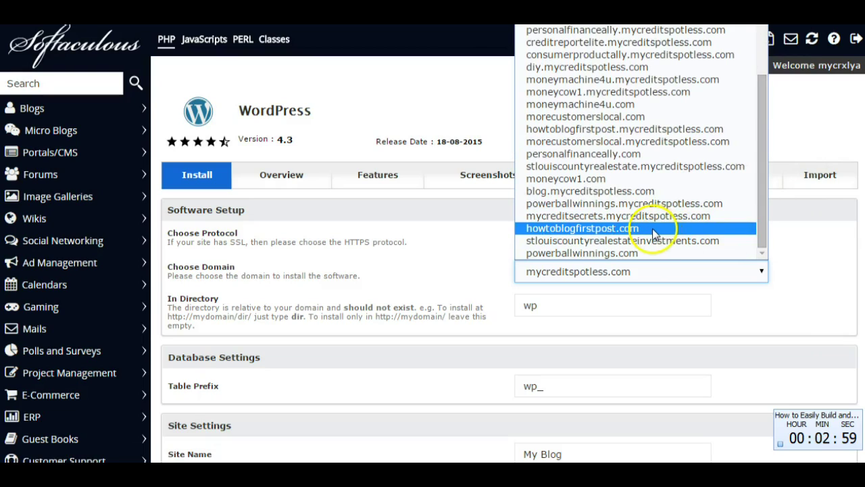
pyautogui.click(655, 229)
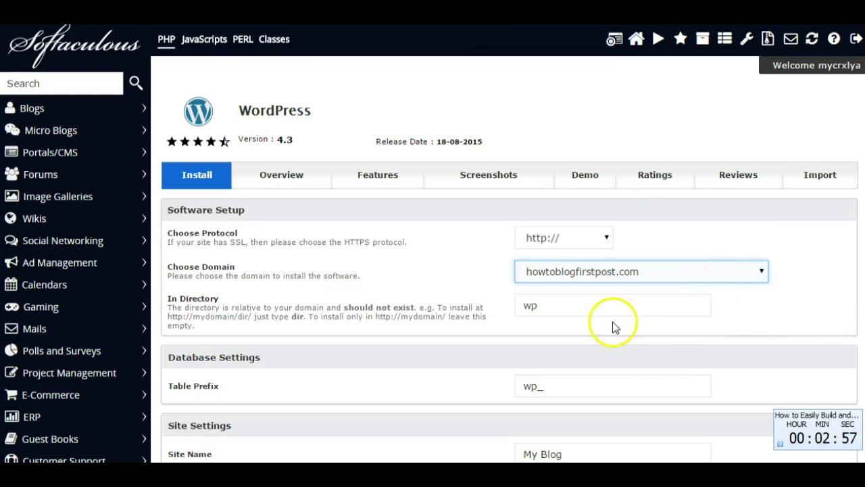
pyautogui.click(555, 309)
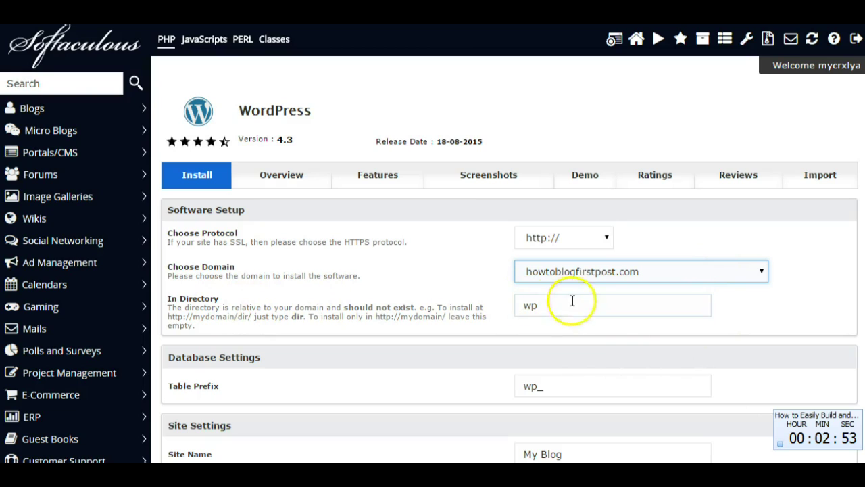
pyautogui.click(527, 307)
# - Clear the 'wp' In Directory value so WordPress installs at the domain root
pyautogui.doubleClick(527, 308)
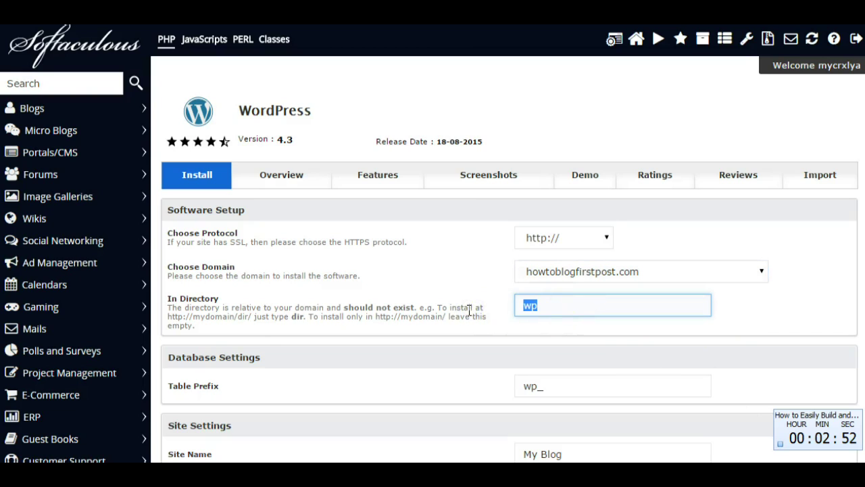
pyautogui.press('BackSpace')
pyautogui.scroll(-2, 767, 313)
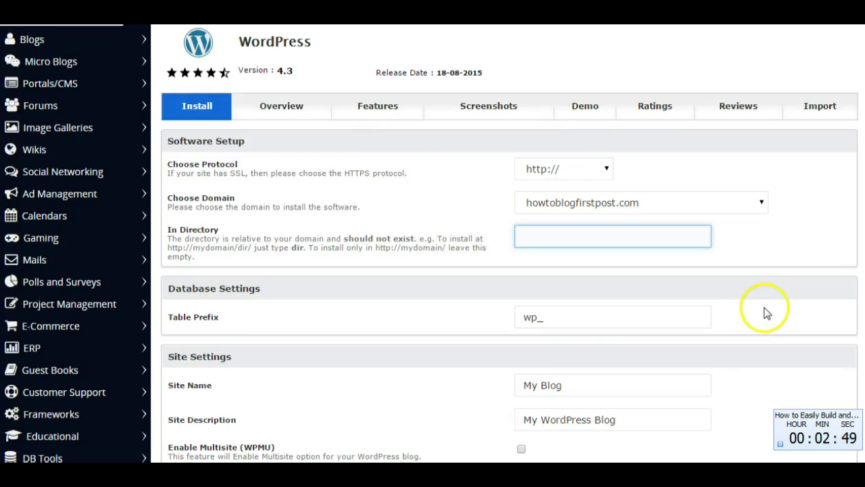
pyautogui.scroll(-1, 766, 315)
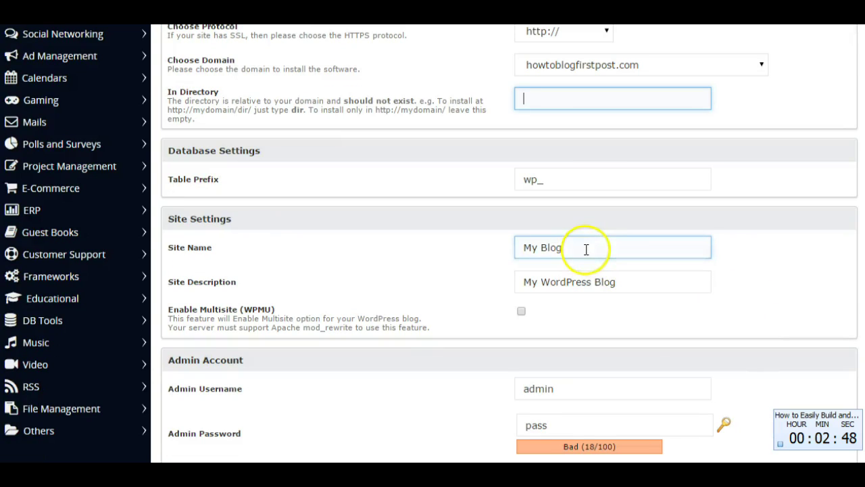
# - Replace the default site name 'My Blog' with 'How To Blog First Post'
pyautogui.click(558, 248)
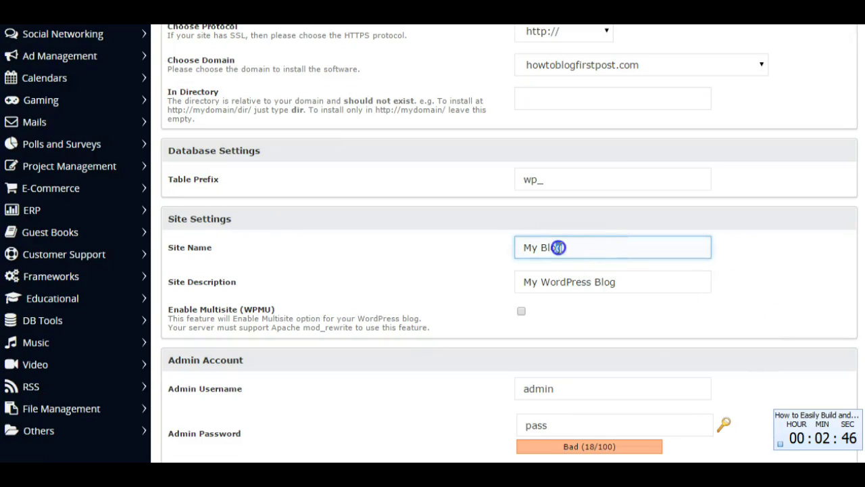
pyautogui.moveTo(558, 247); pyautogui.dragTo(477, 249)
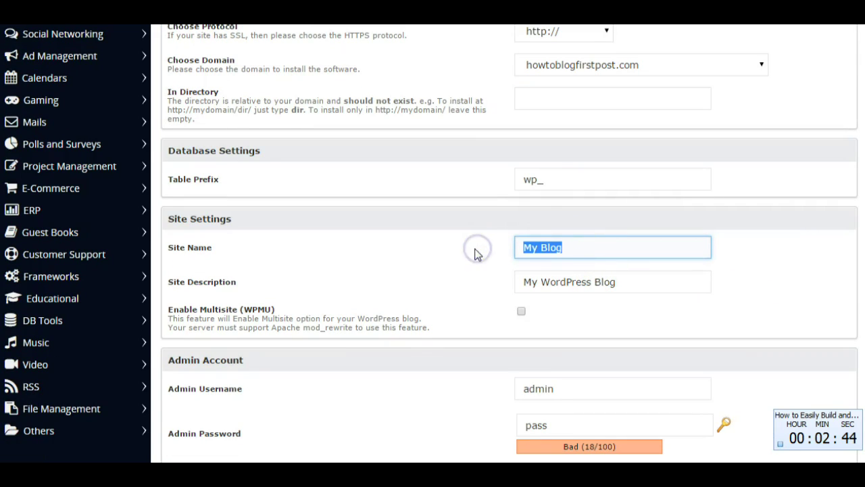
pyautogui.click(475, 254)
pyautogui.scroll(-5, 474, 254)
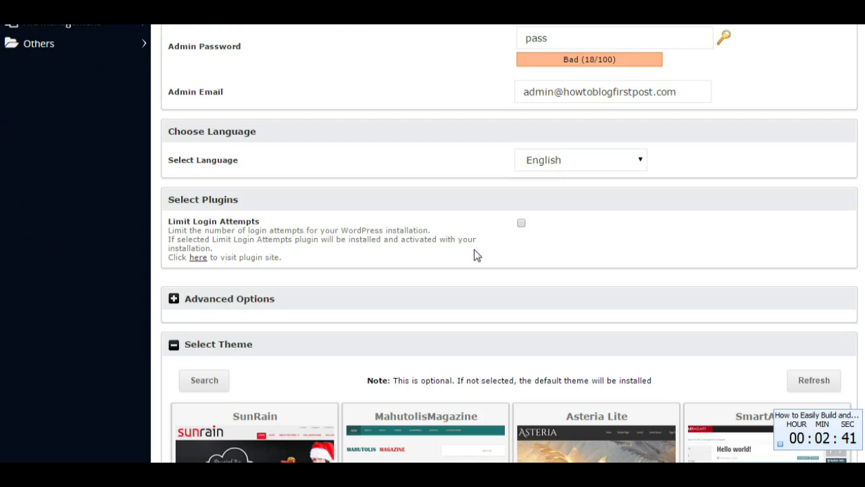
pyautogui.scroll(-5, 475, 255)
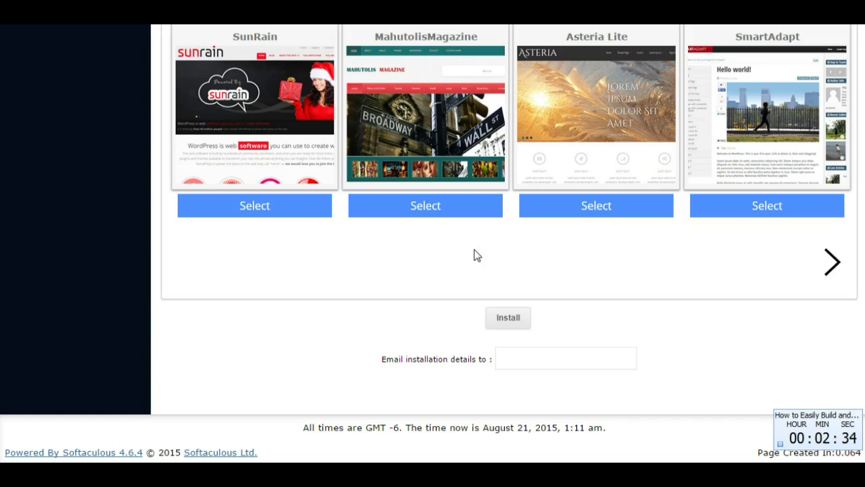
pyautogui.scroll(10, 476, 254)
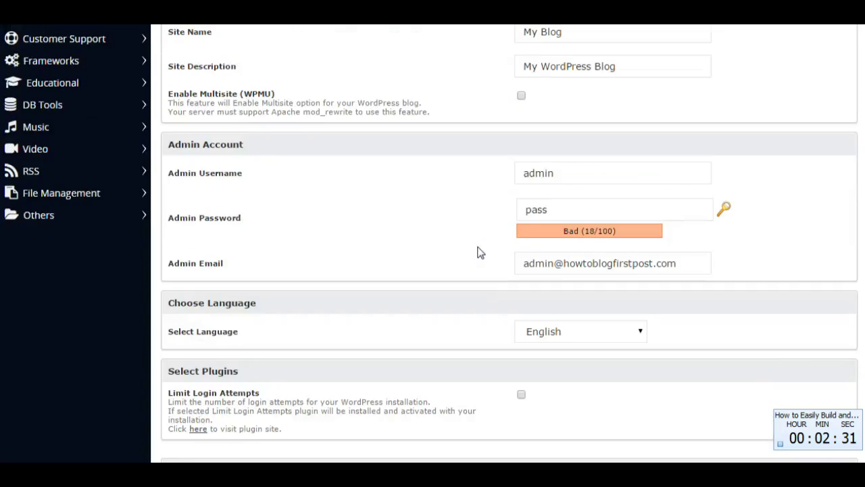
pyautogui.scroll(1, 479, 253)
pyautogui.click(579, 233)
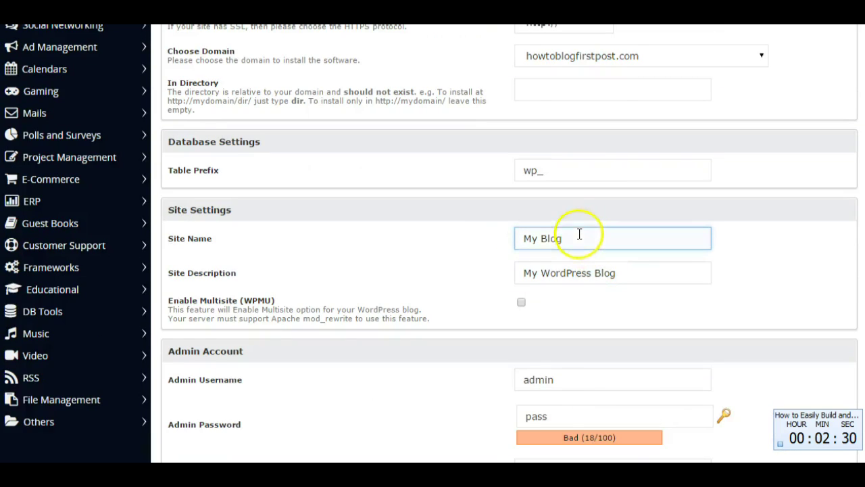
pyautogui.moveTo(579, 233); pyautogui.dragTo(510, 237)
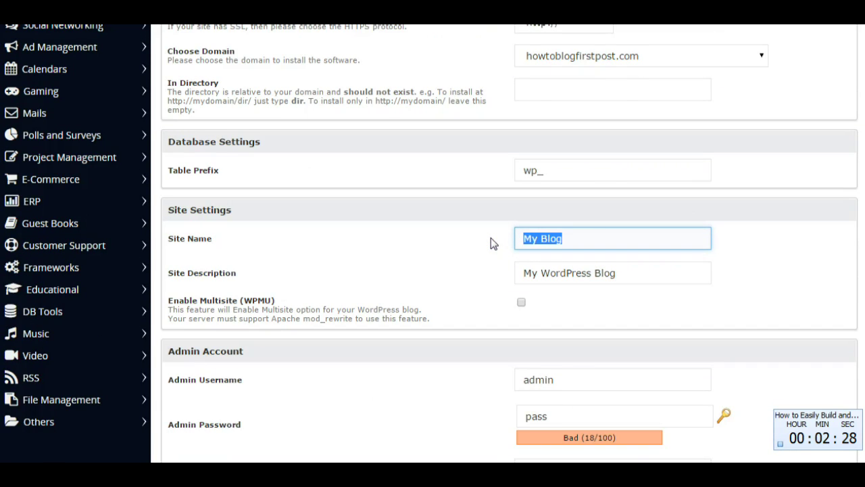
pyautogui.write('How To')
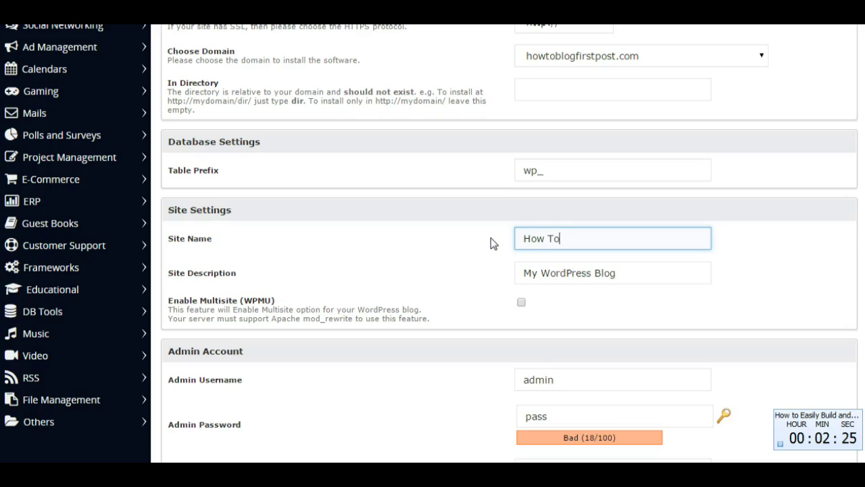
pyautogui.write(' Blog First Post')
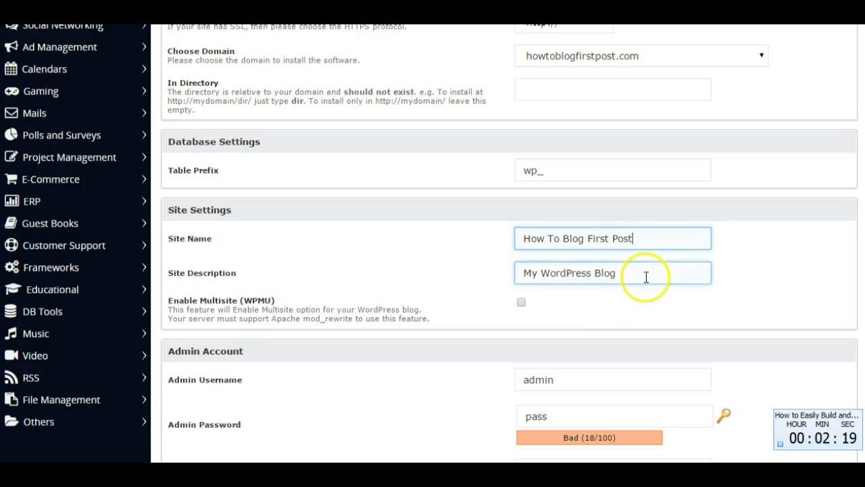
# - Lengthen the admin password with extra characters
pyautogui.scroll(-1, 747, 283)
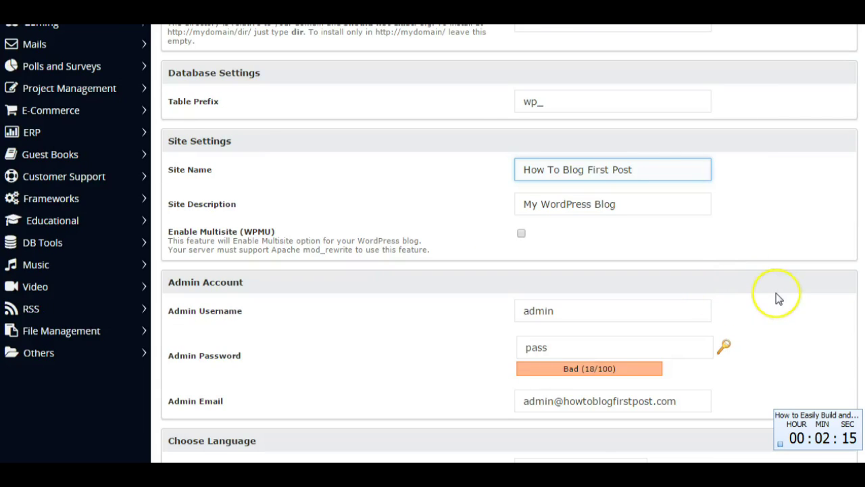
pyautogui.scroll(-1, 776, 295)
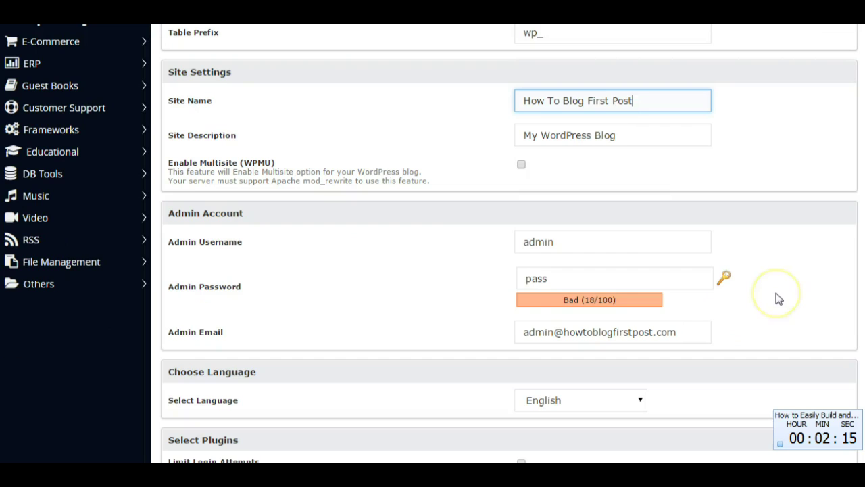
pyautogui.click(565, 276)
pyautogui.write('12')
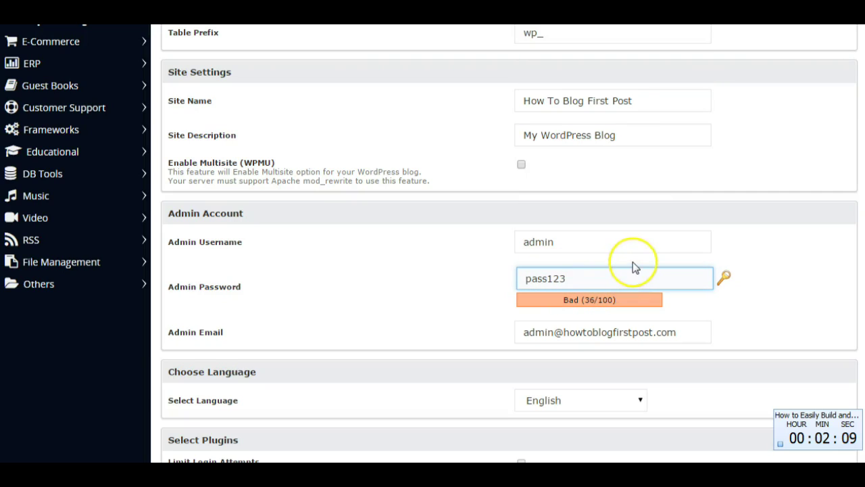
pyautogui.write('345')
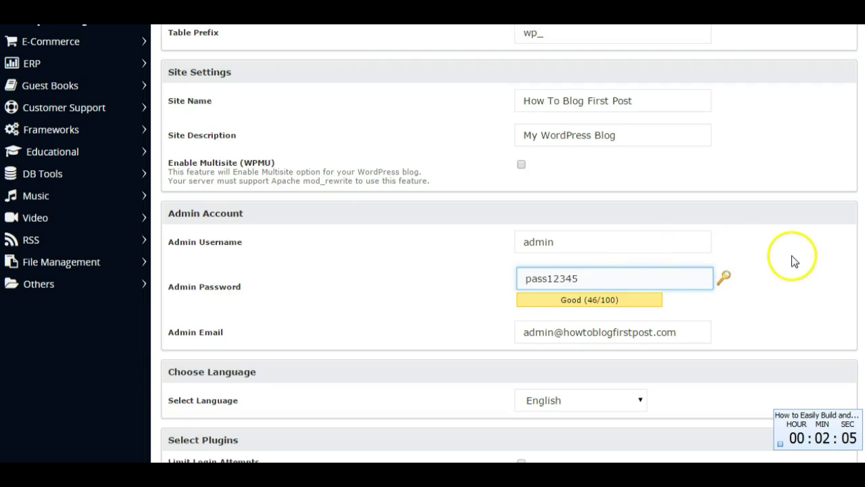
# - Run the WordPress installation and open the newly installed site
pyautogui.scroll(-2, 792, 261)
pyautogui.scroll(-2, 793, 261)
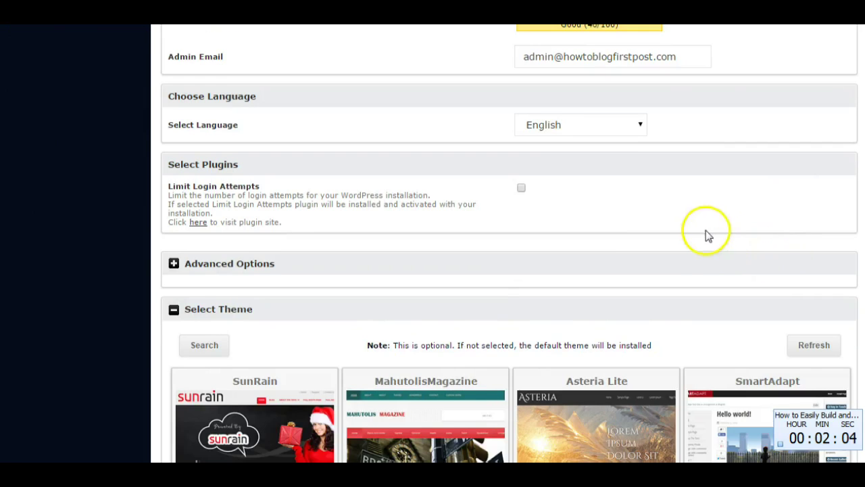
pyautogui.scroll(-1, 709, 236)
pyautogui.scroll(-1, 700, 196)
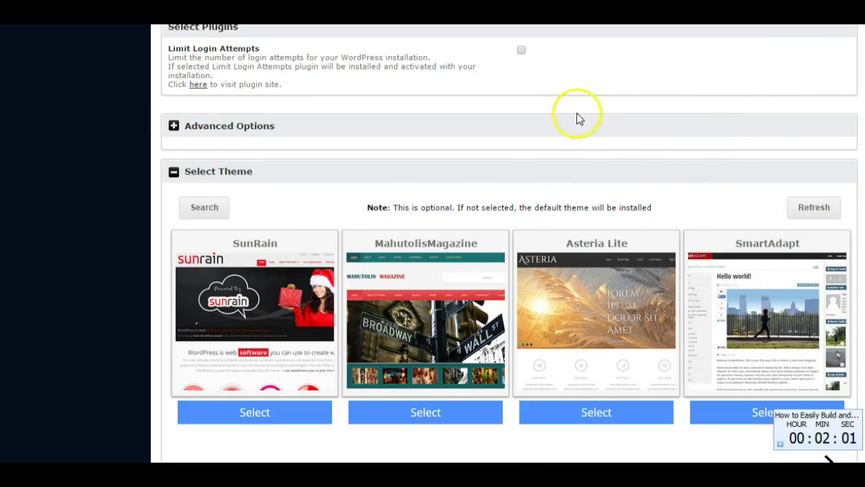
pyautogui.scroll(-1, 575, 119)
pyautogui.scroll(1, 537, 120)
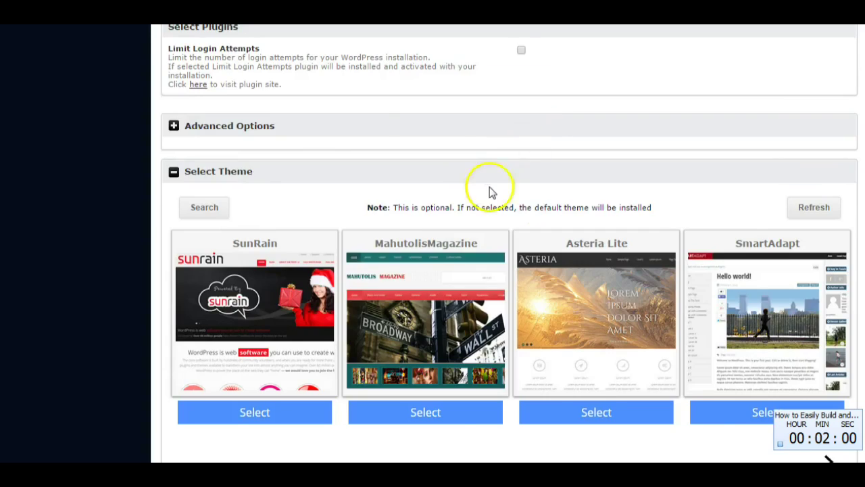
pyautogui.scroll(4, 490, 192)
pyautogui.scroll(1, 473, 203)
pyautogui.scroll(-5, 429, 228)
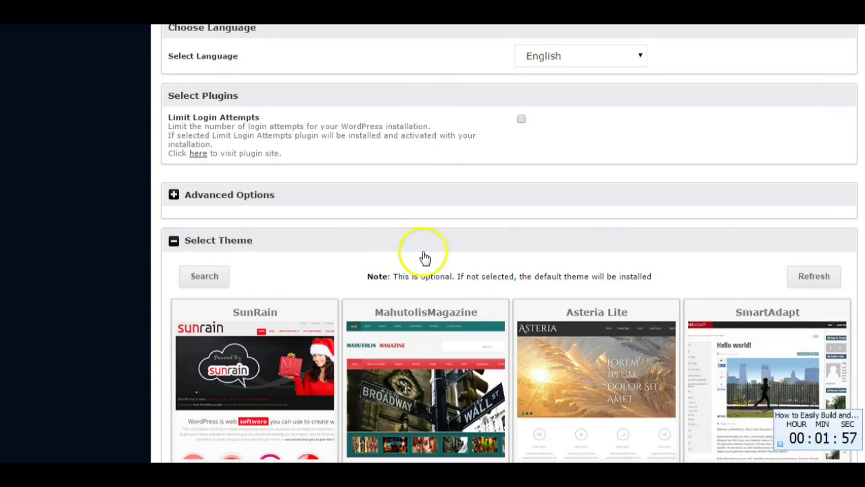
pyautogui.scroll(-3, 424, 257)
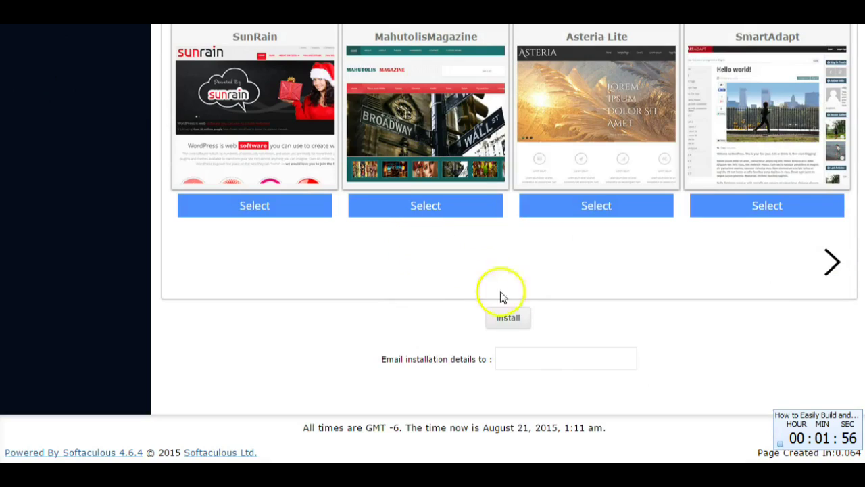
pyautogui.click(510, 316)
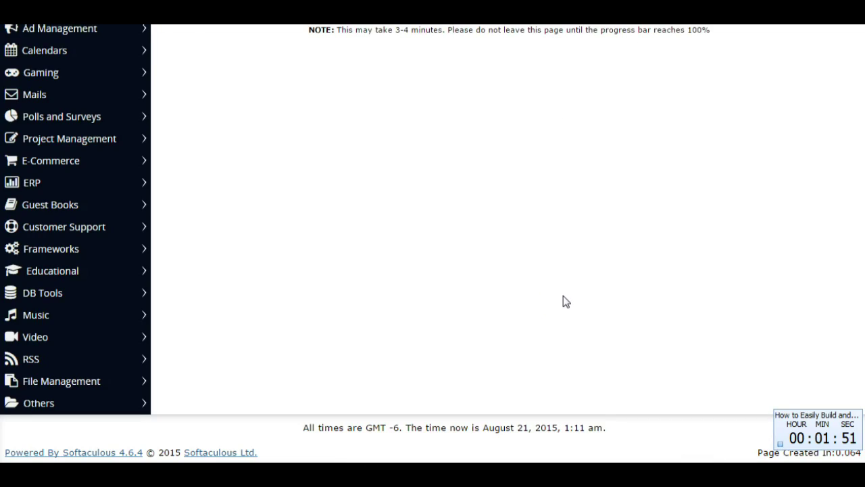
pyautogui.scroll(2, 613, 288)
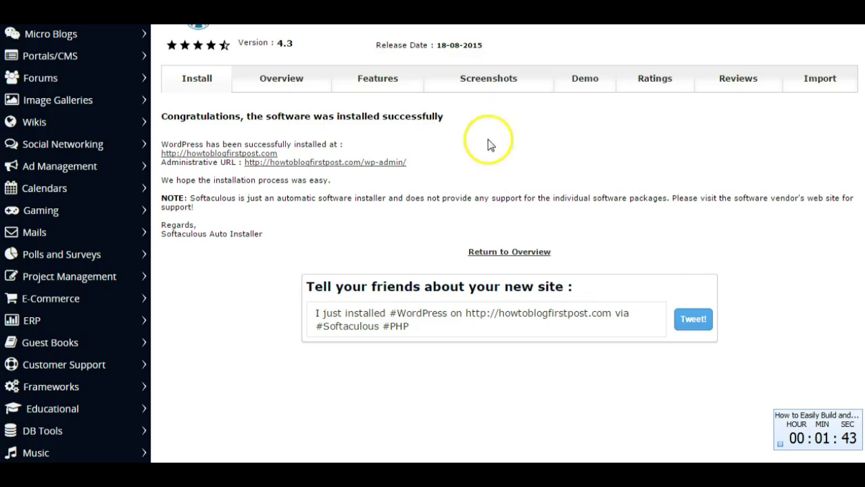
pyautogui.click(225, 155)
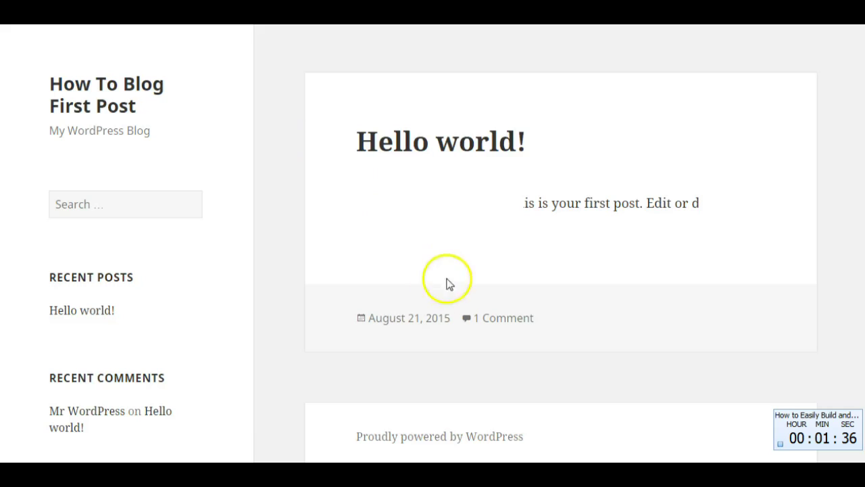
# - Log in through the Meta login link as the admin user with its password
pyautogui.scroll(-5, 542, 239)
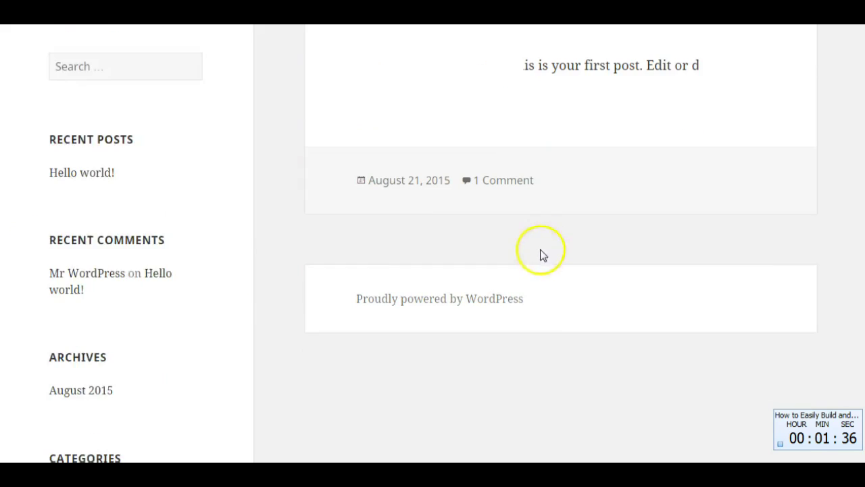
pyautogui.scroll(-1, 378, 320)
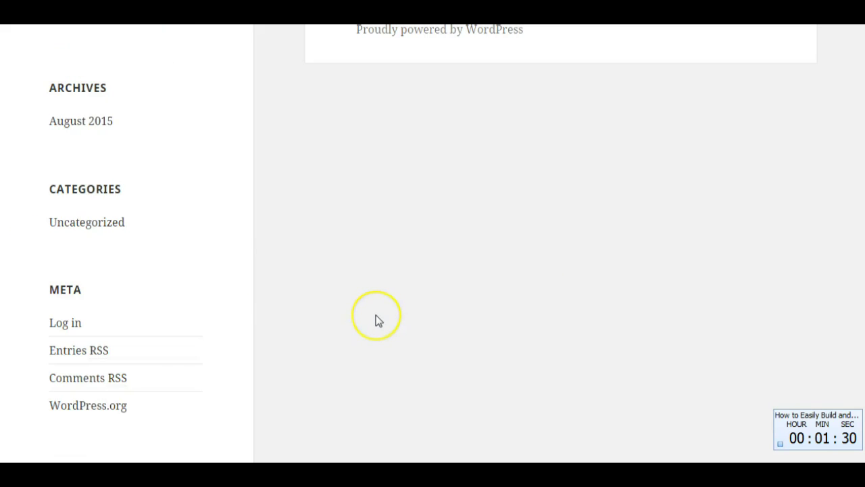
pyautogui.click(64, 323)
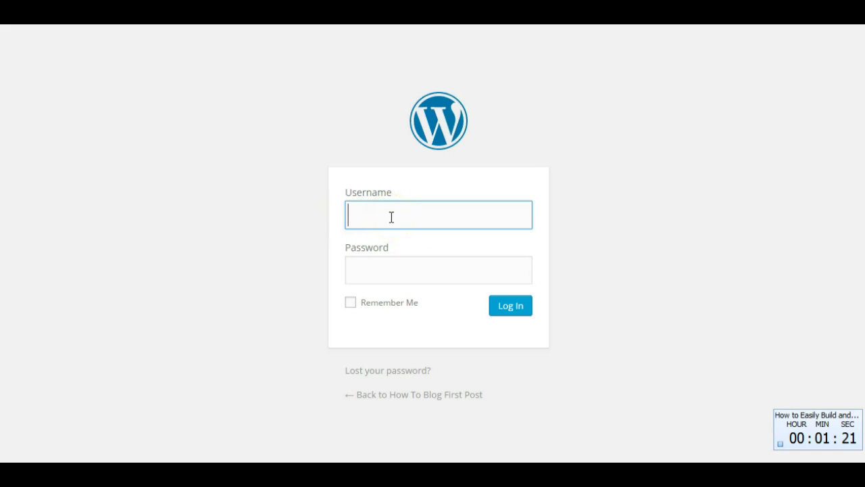
pyautogui.write('admin')
pyautogui.click(378, 268)
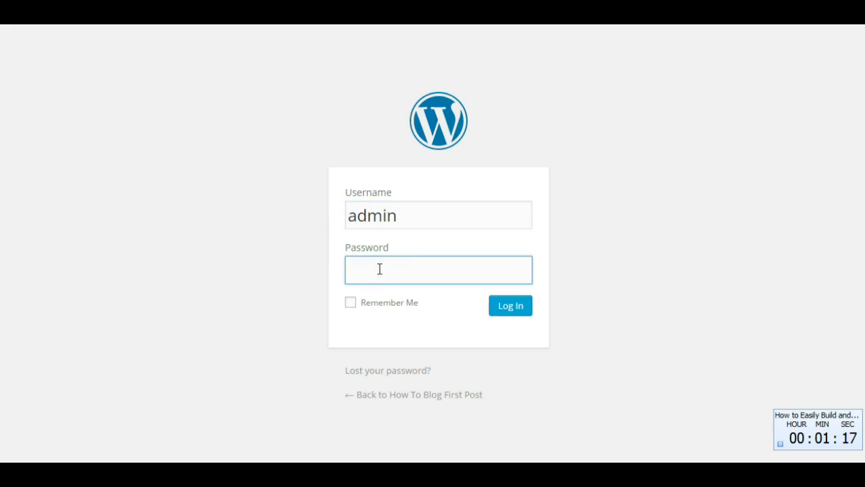
pyautogui.write('•••••••')
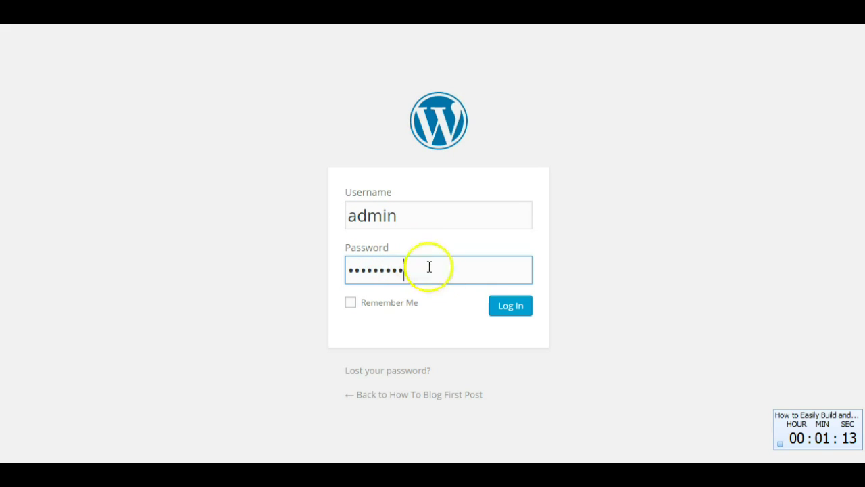
pyautogui.click(509, 310)
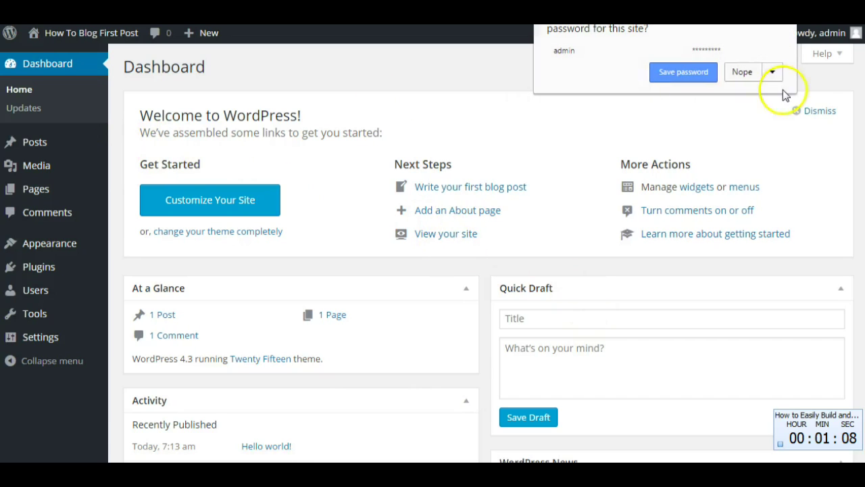
# - Decline the browser's password prompt and start a new post titled 'TESTING POST'
pyautogui.click(744, 73)
pyautogui.moveTo(44, 146)
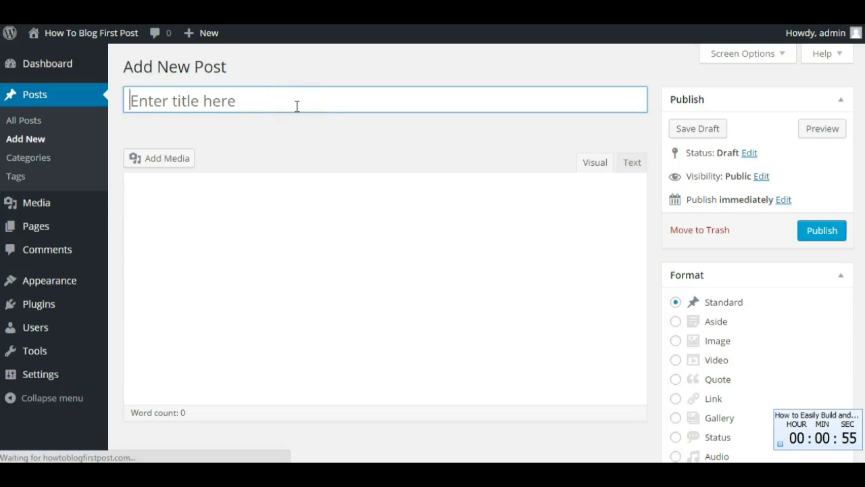
pyautogui.write('TESTING POST')
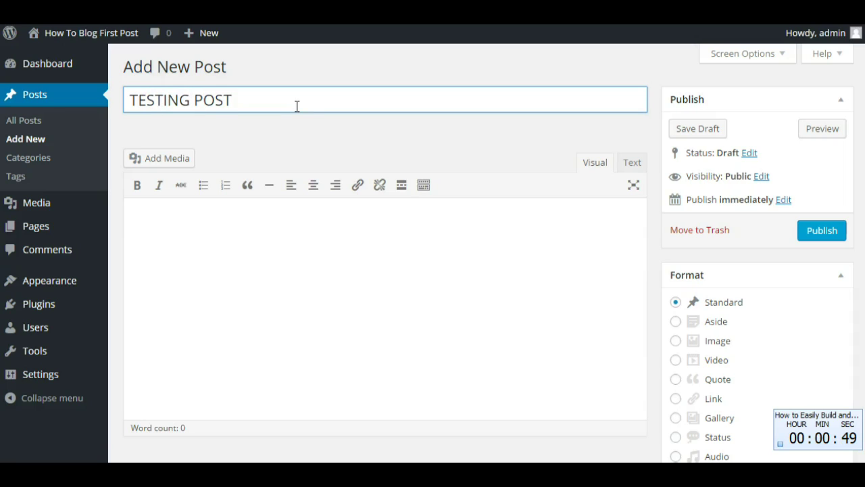
pyautogui.click(150, 158)
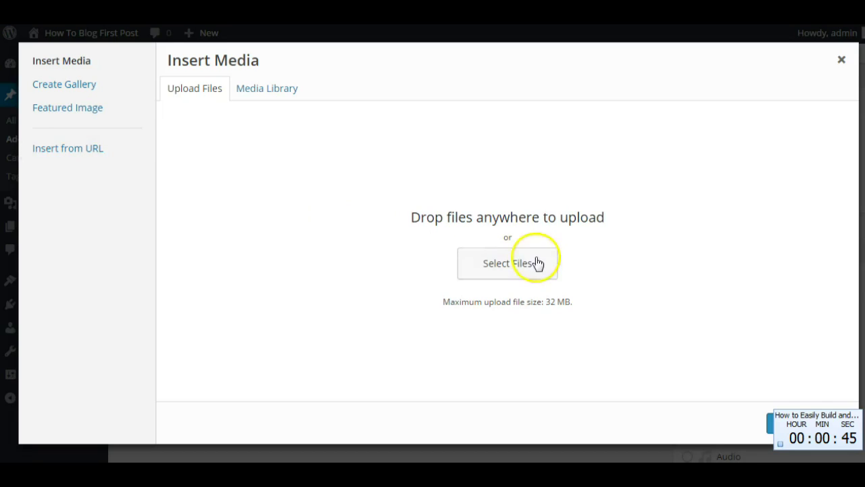
# - Upload the blog post image from the 'A Blog Post Image' folder to the media library
pyautogui.click(534, 267)
pyautogui.click(460, 250)
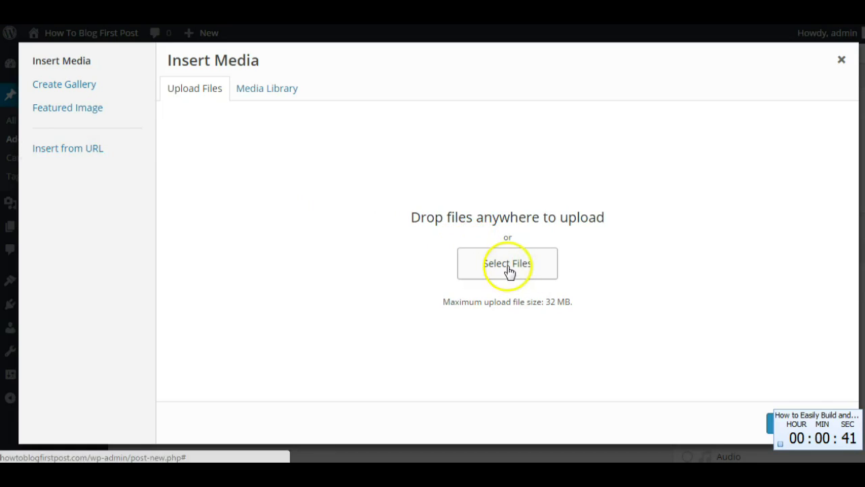
pyautogui.click(506, 264)
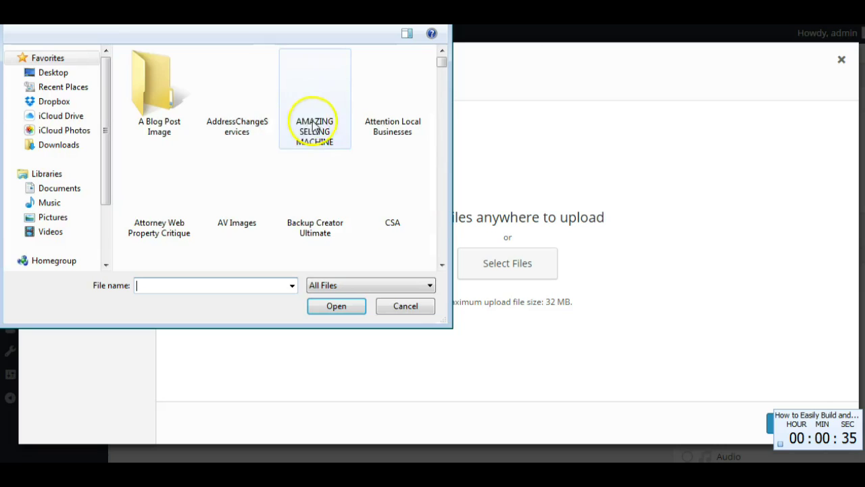
pyautogui.click(185, 109)
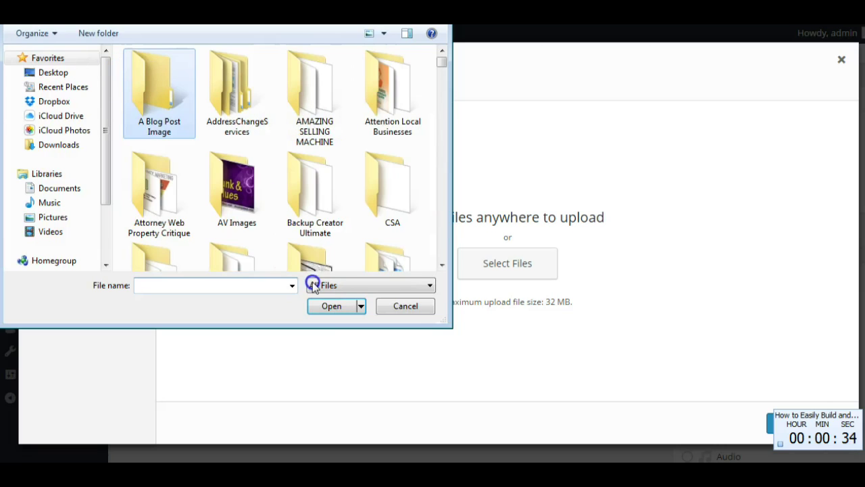
pyautogui.click(368, 308)
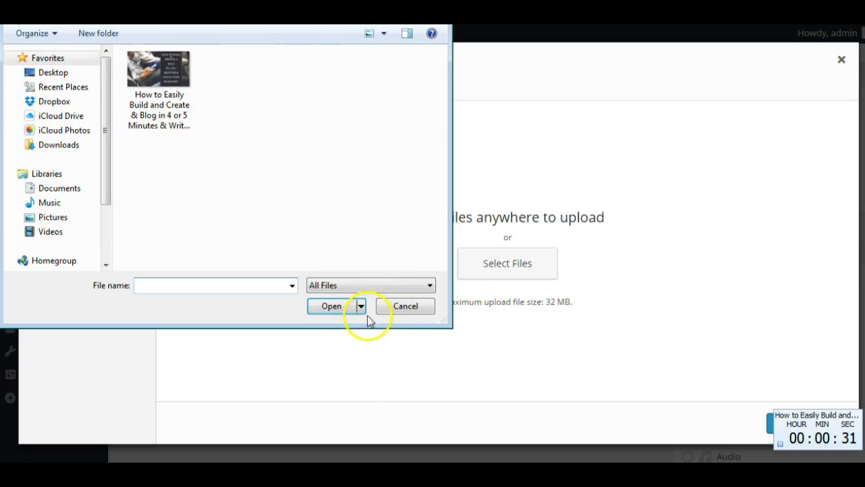
pyautogui.click(167, 75)
pyautogui.click(330, 306)
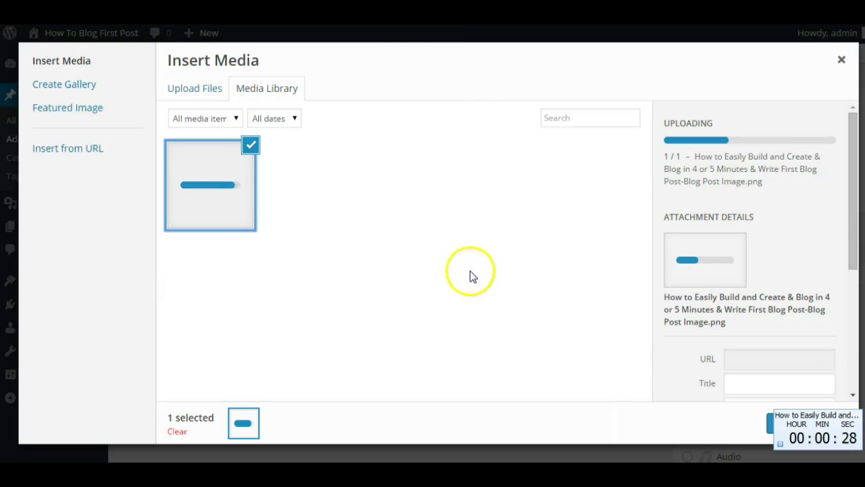
pyautogui.scroll(-3, 848, 220)
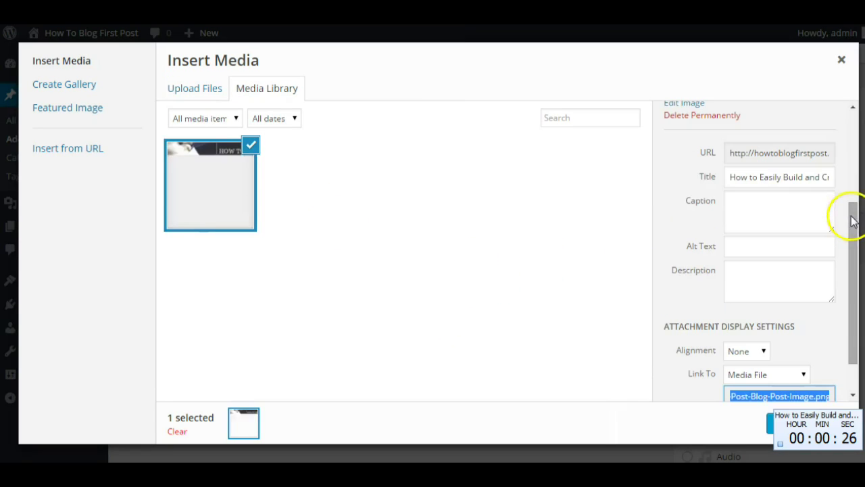
pyautogui.moveTo(853, 223); pyautogui.dragTo(851, 241)
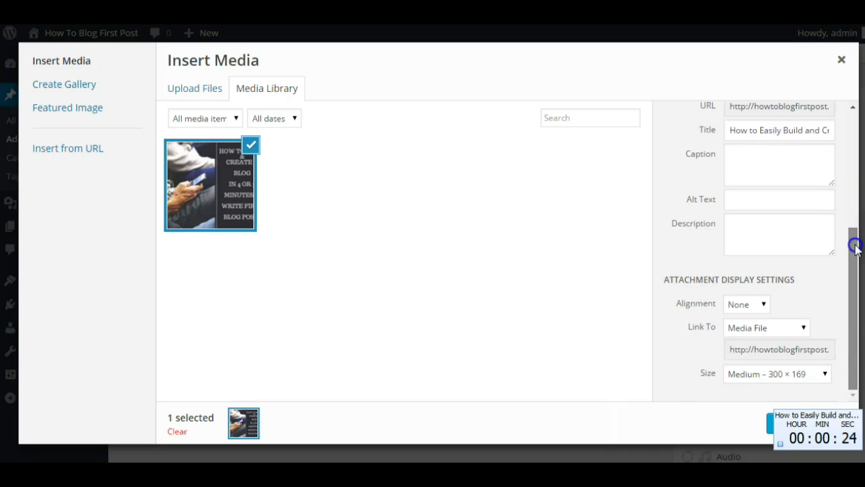
# - Insert the image into the post, centred at Medium 300 × 169 size
pyautogui.click(825, 377)
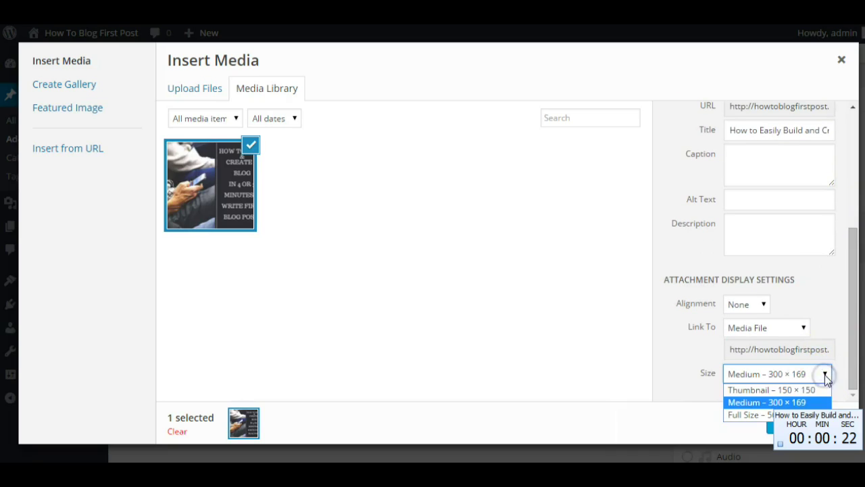
pyautogui.click(835, 310)
pyautogui.click(765, 304)
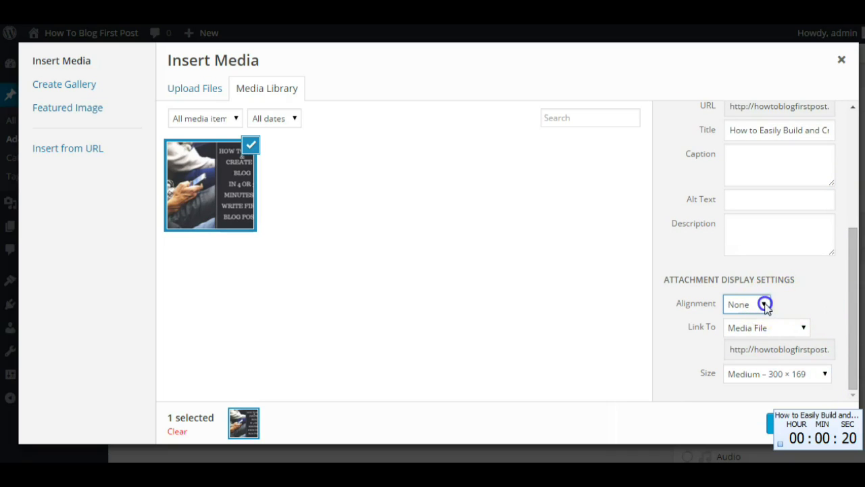
pyautogui.click(747, 334)
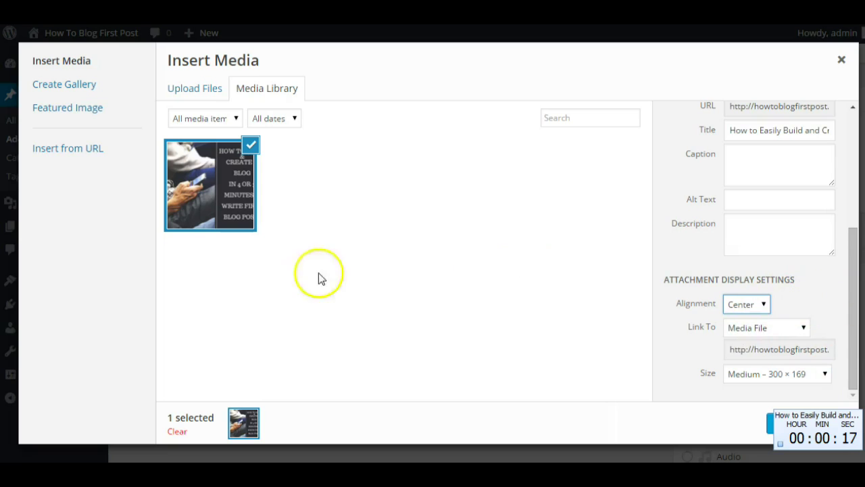
pyautogui.click(852, 386)
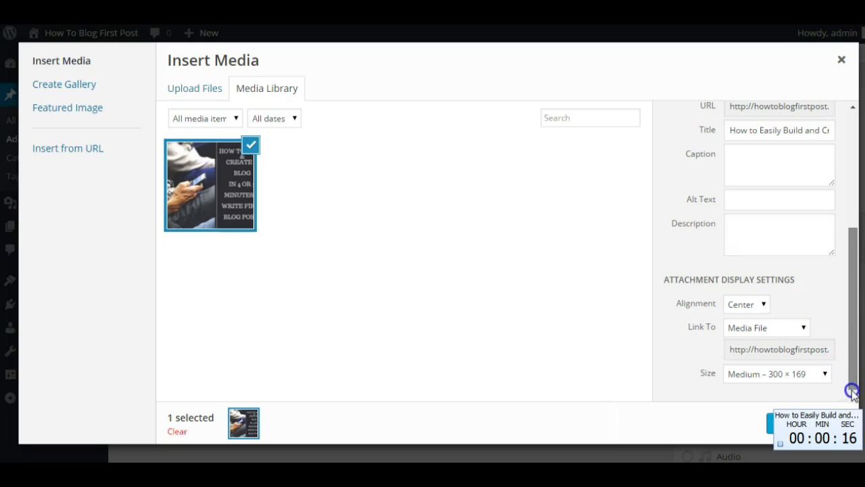
pyautogui.click(770, 427)
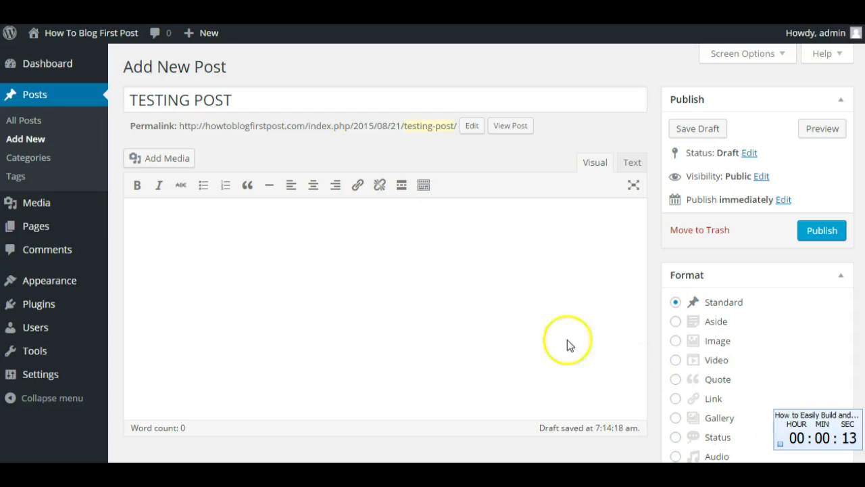
# - Publish TESTING POST, making it live at /2015/08/21/testing-post/
pyautogui.click(328, 361)
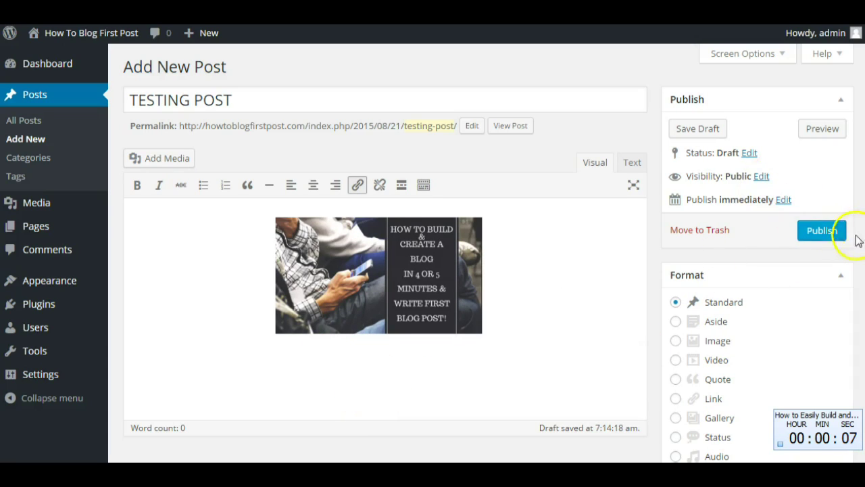
pyautogui.click(820, 232)
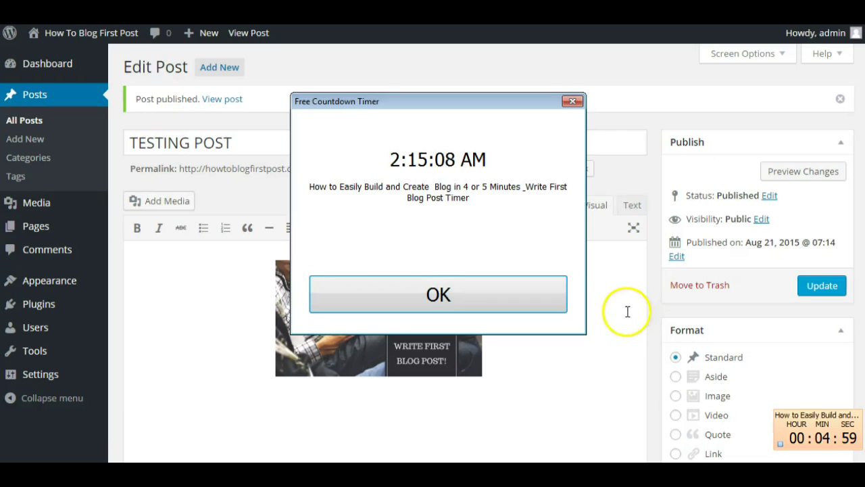
pyautogui.click(780, 443)
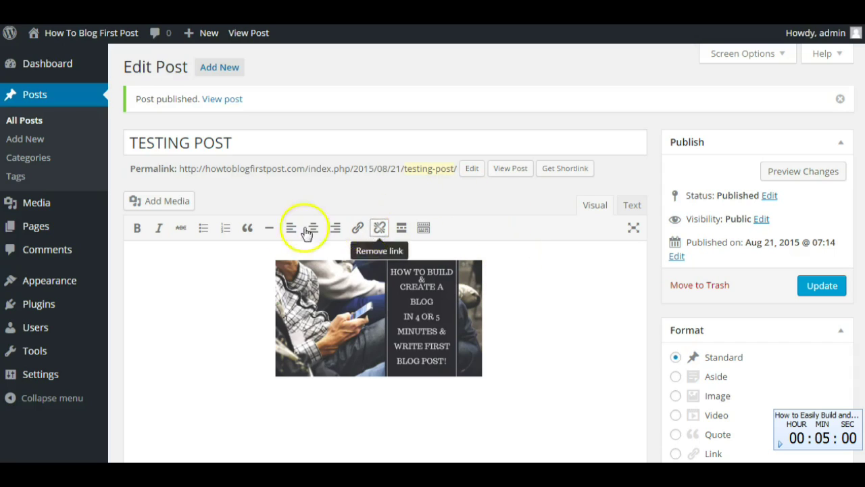
# - Visit the live site to view the published TESTING POST with its centred image
pyautogui.moveTo(122, 35)
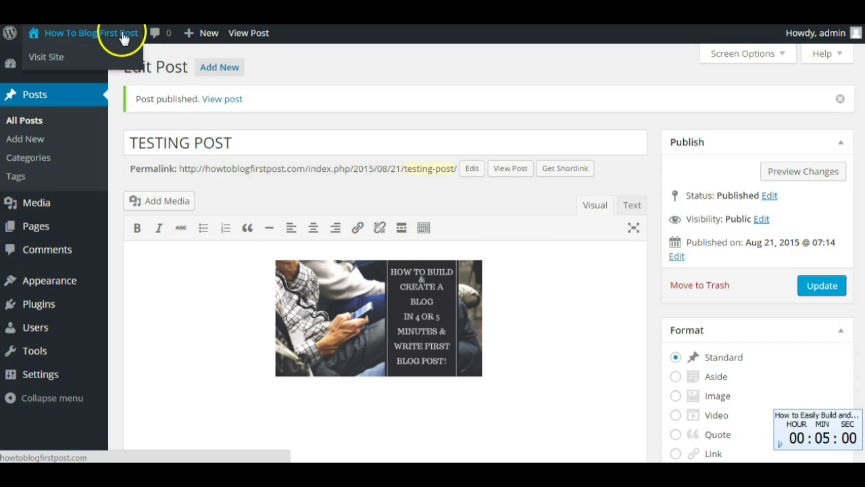
pyautogui.click(47, 56)
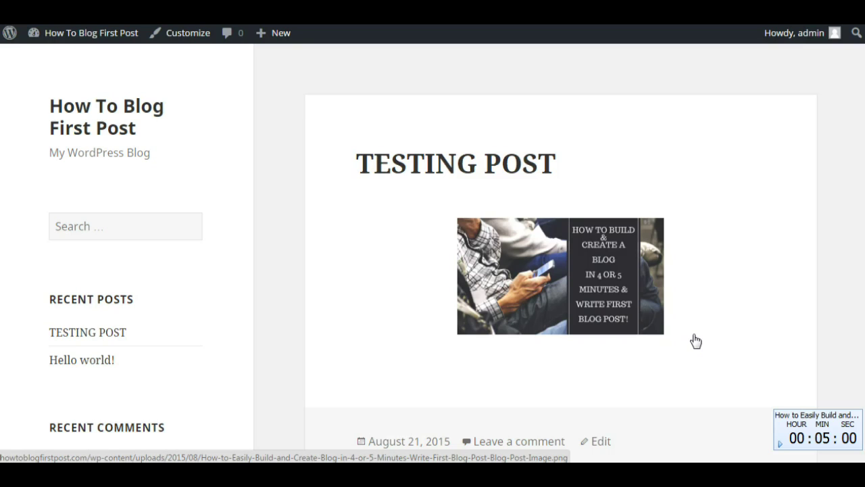
pyautogui.moveTo(79, 34)
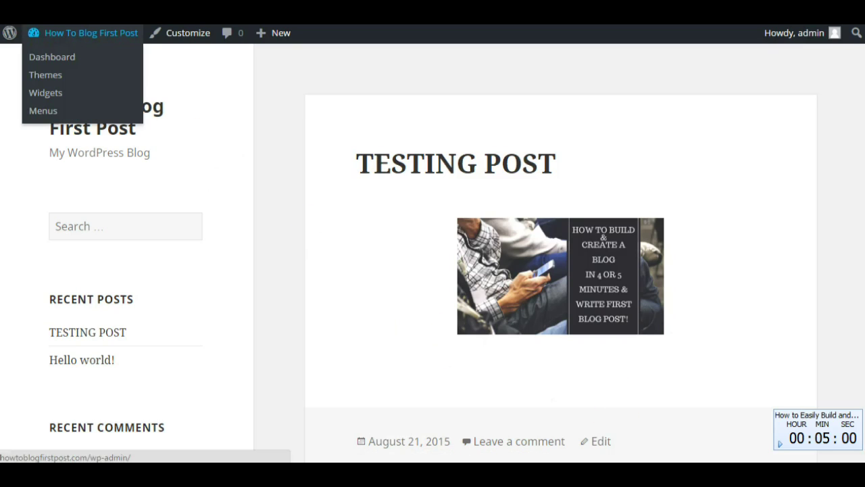